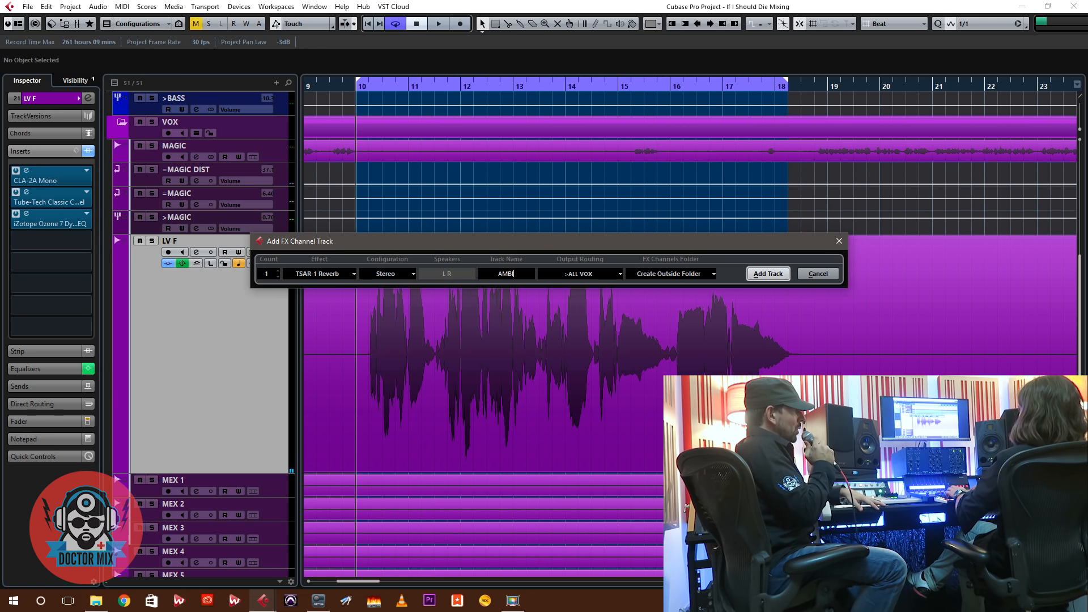
# Step: Name the stereo TSAR-1 Reverb FX channel VOX WIDENING and add it, routed to >ALL VOX
pyautogui.click(508, 275)
pyautogui.write('VOX')
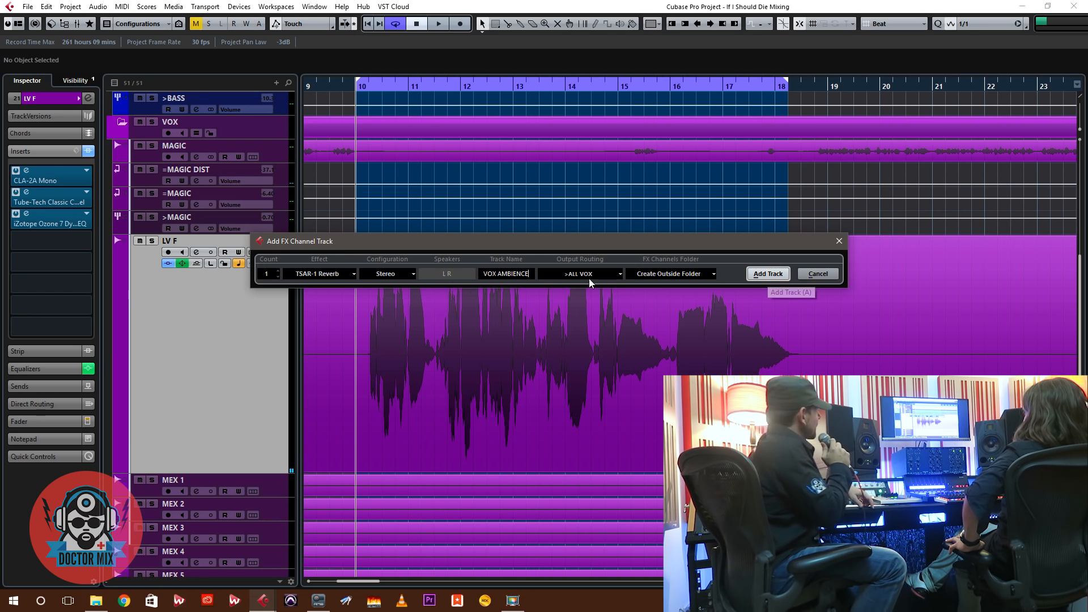
pyautogui.press('BackSpace')
pyautogui.press('BackSpace')
pyautogui.press('BackSpace')
pyautogui.press('BackSpace')
pyautogui.press('BackSpace')
pyautogui.press('BackSpace')
pyautogui.press('BackSpace')
pyautogui.press('BackSpace')
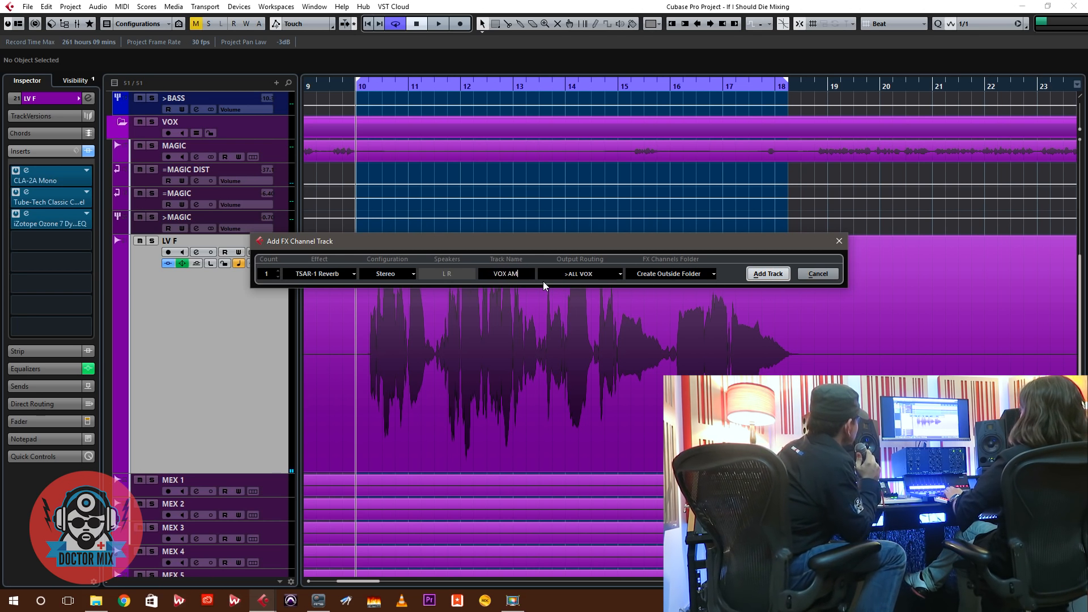
pyautogui.write('W')
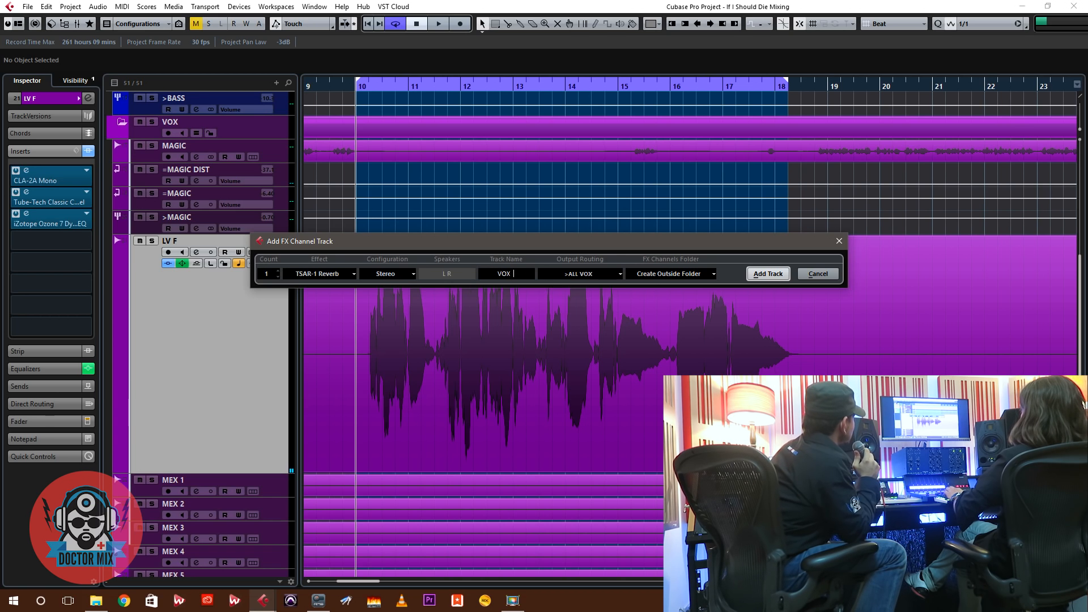
pyautogui.write(' WIDENING')
pyautogui.press('Return')
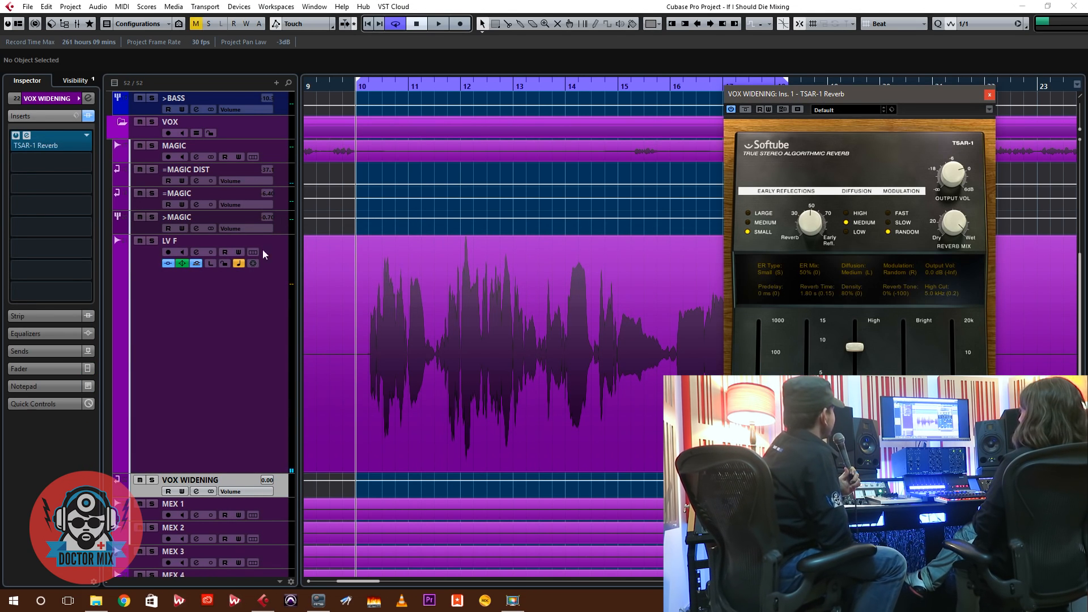
# Step: Set the LV F track's send to VOX WIDENING to 0.00 dB
pyautogui.click(192, 327)
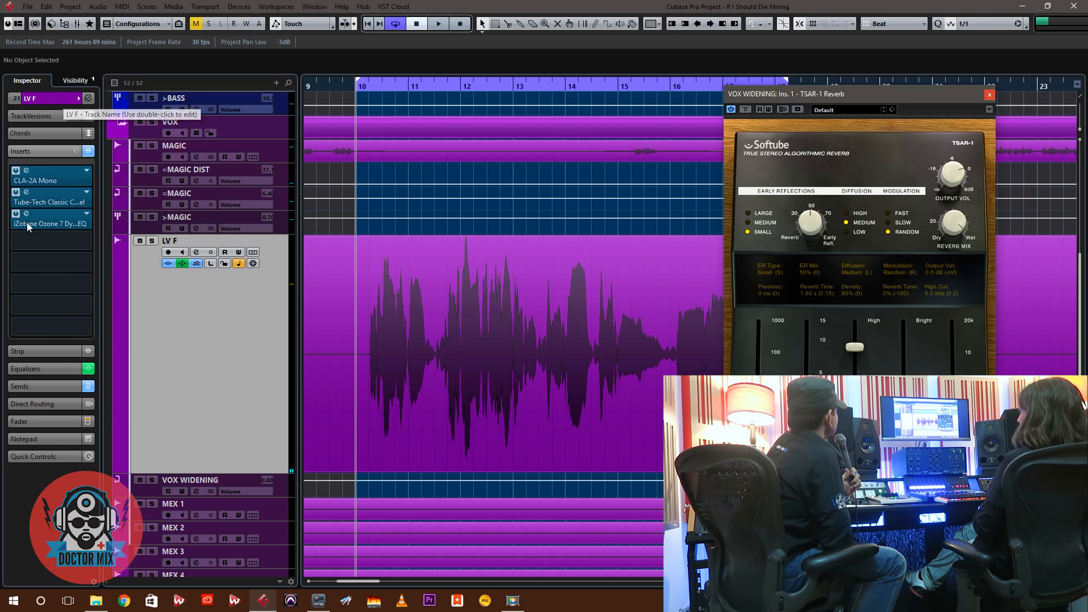
pyautogui.click(40, 384)
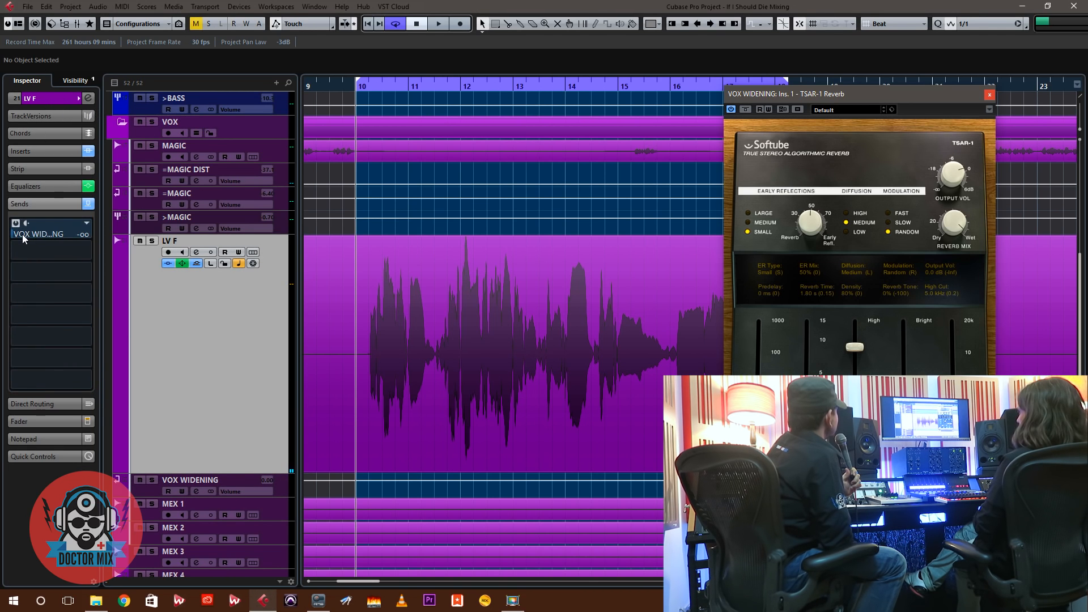
pyautogui.doubleClick(41, 232)
pyautogui.write('0')
pyautogui.press('Return')
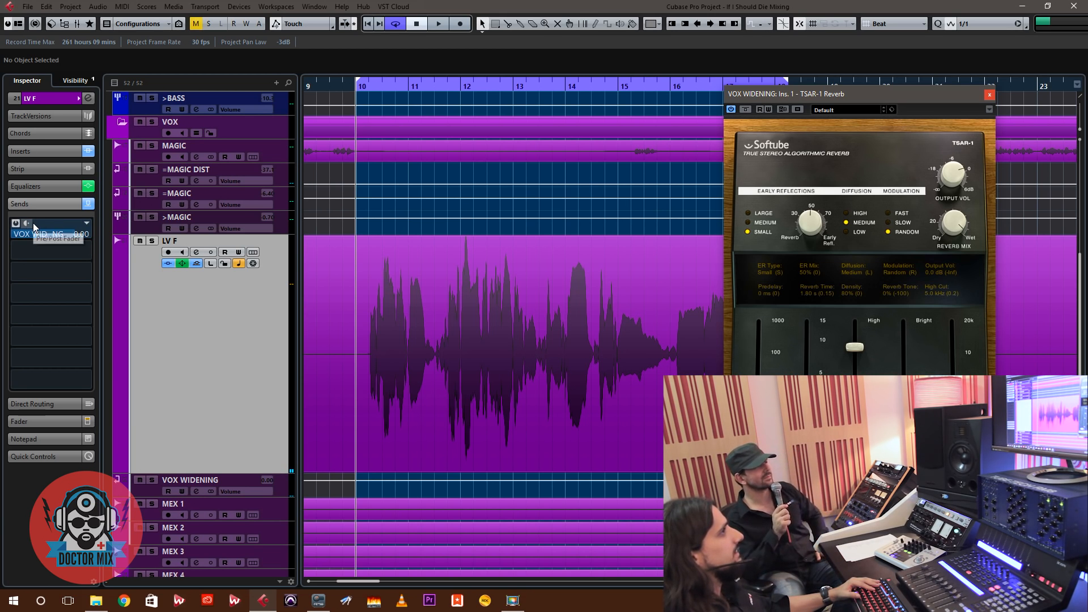
# Step: Move the TSAR-1 Reverb window clear of the webcam area and play the loop with LV F soloed
pyautogui.click(146, 492)
pyautogui.click(199, 375)
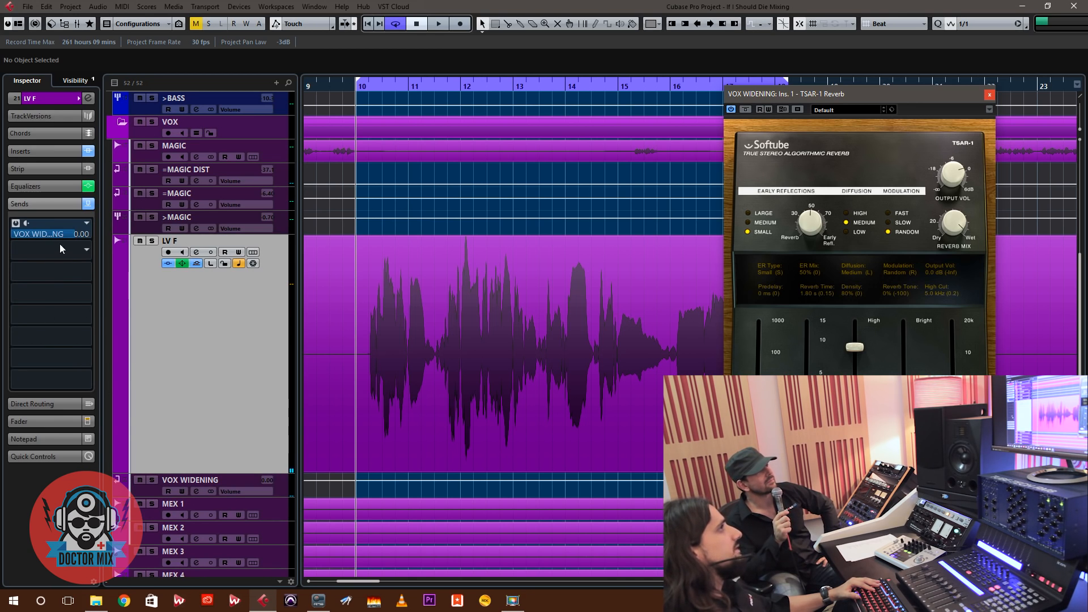
pyautogui.moveTo(884, 97); pyautogui.dragTo(574, 111)
pyautogui.press('space')
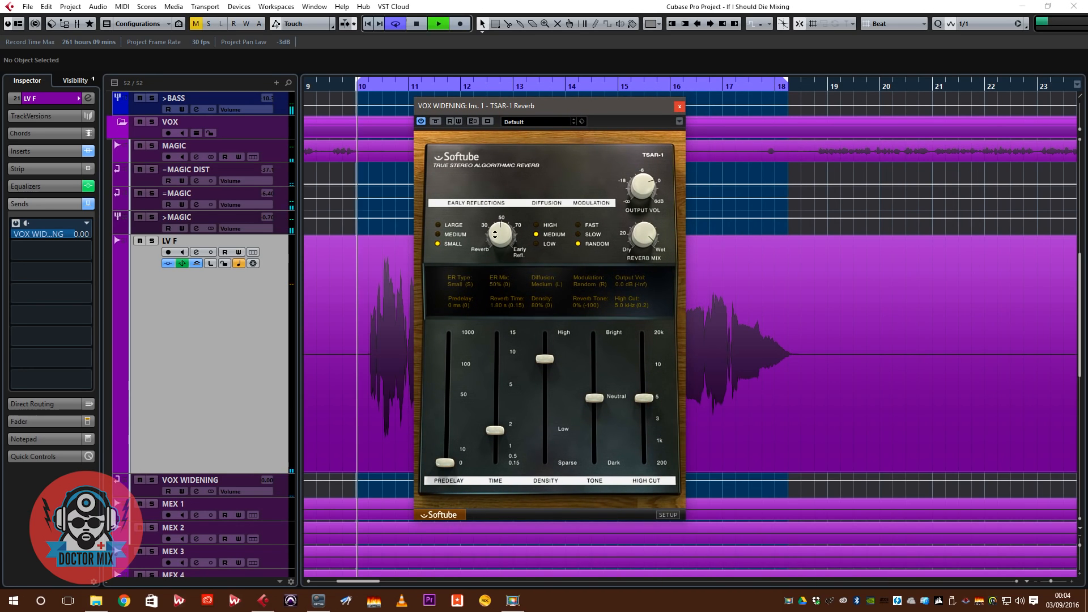
pyautogui.press('s')
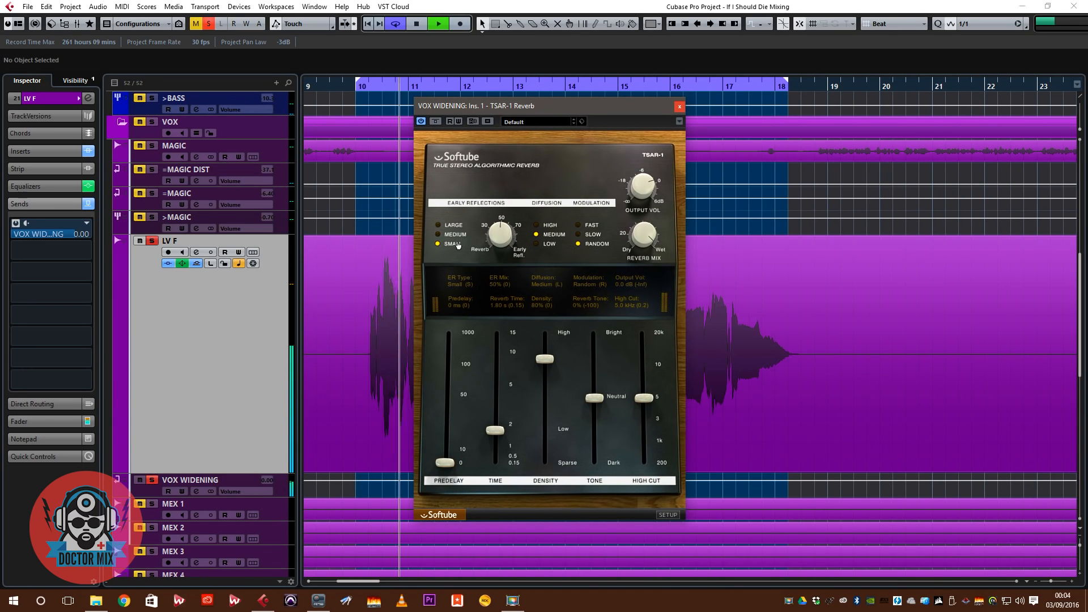
# Step: Shorten the TSAR-1 reverb time to 0.67 s and set its ER mix to 87% while auditioning the soloed vocal
pyautogui.press('space')
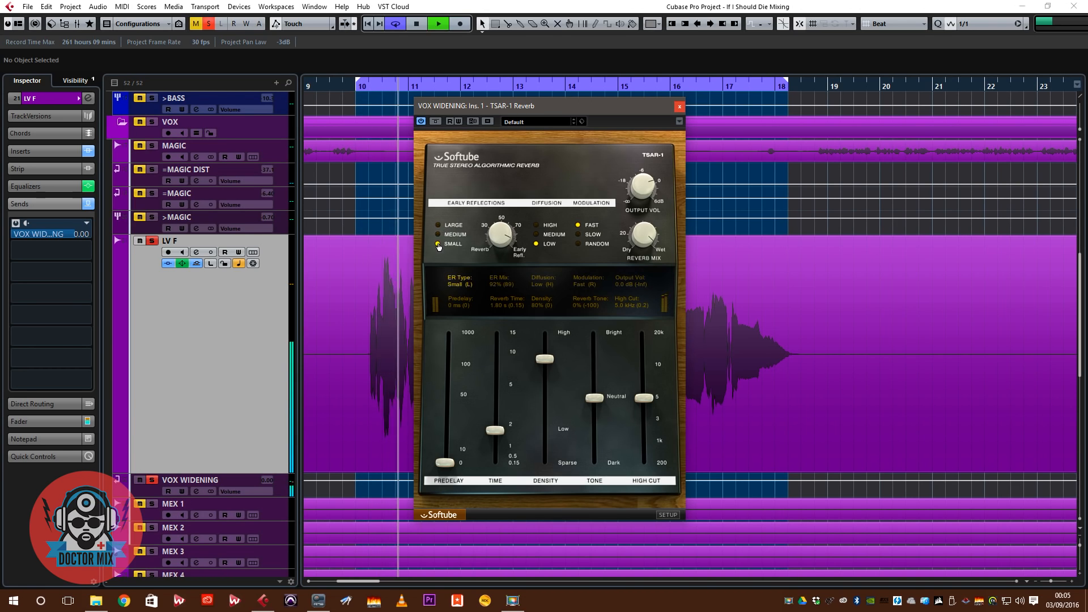
pyautogui.click(448, 234)
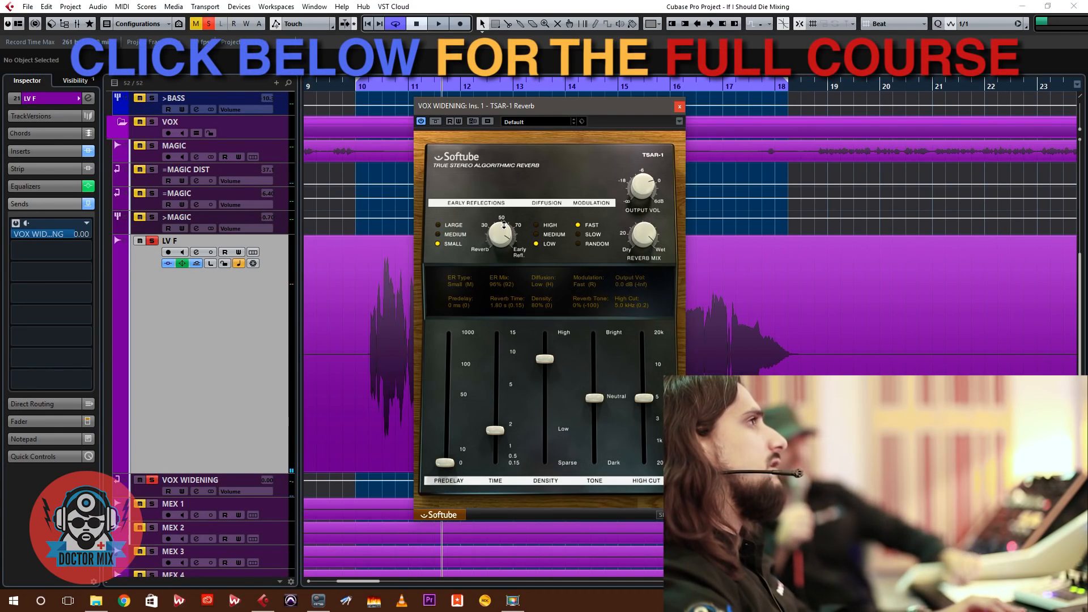
pyautogui.press('space')
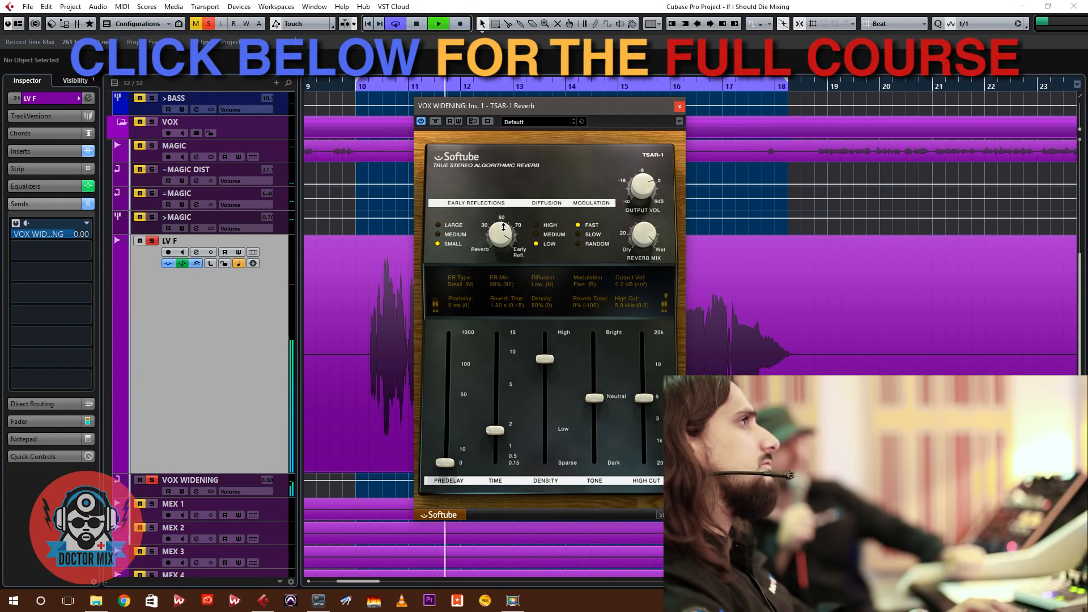
pyautogui.moveTo(495, 431); pyautogui.dragTo(496, 465)
pyautogui.moveTo(498, 245); pyautogui.dragTo(499, 238)
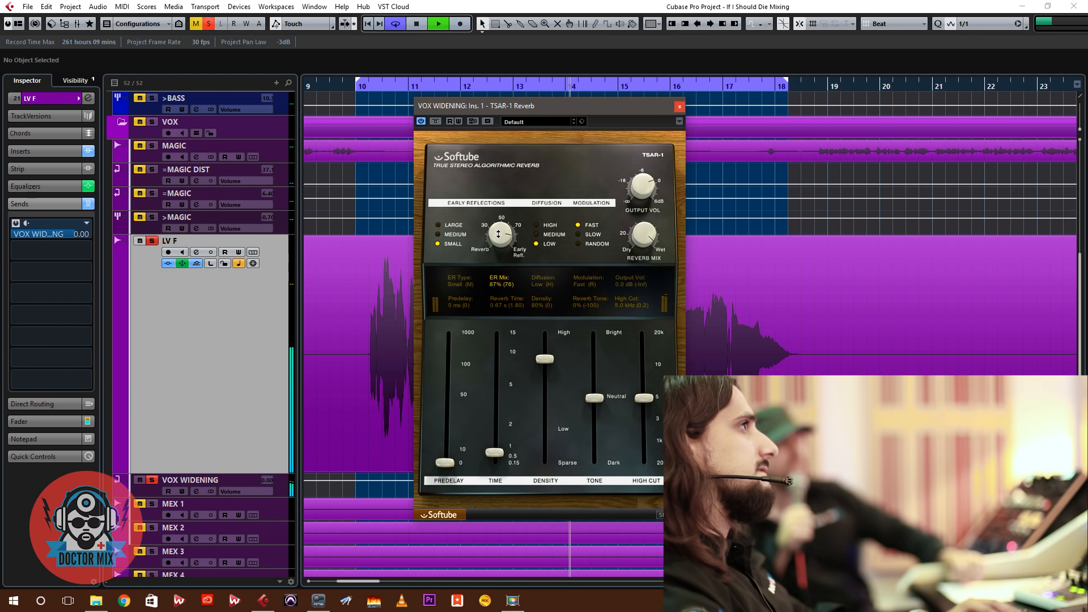
# Step: Select the VOX WIDENING track and turn off solo to play the vocal within the full mix
pyautogui.click(217, 479)
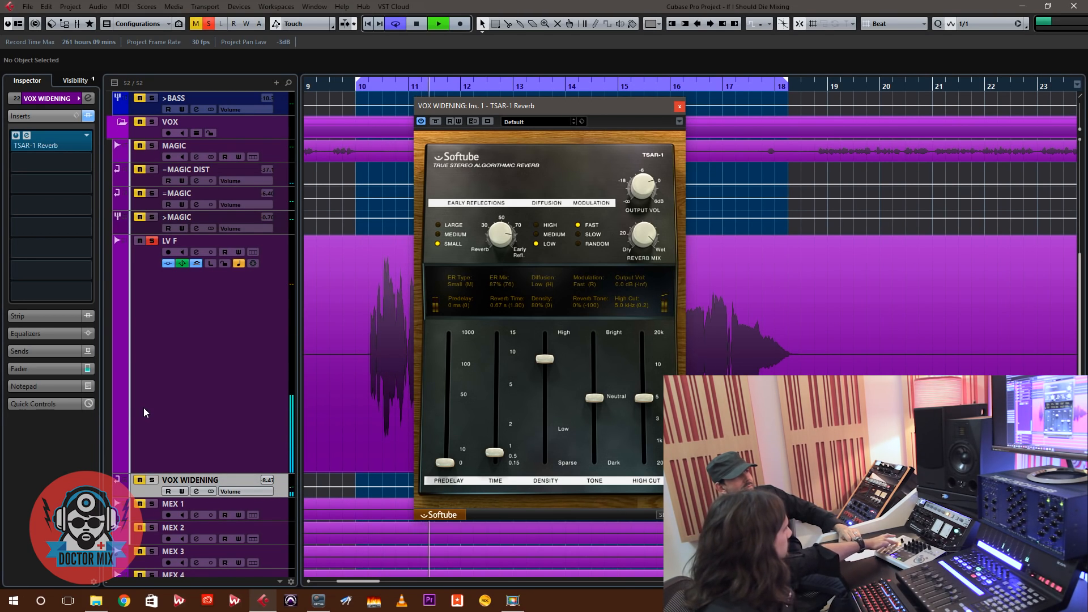
pyautogui.press('s')
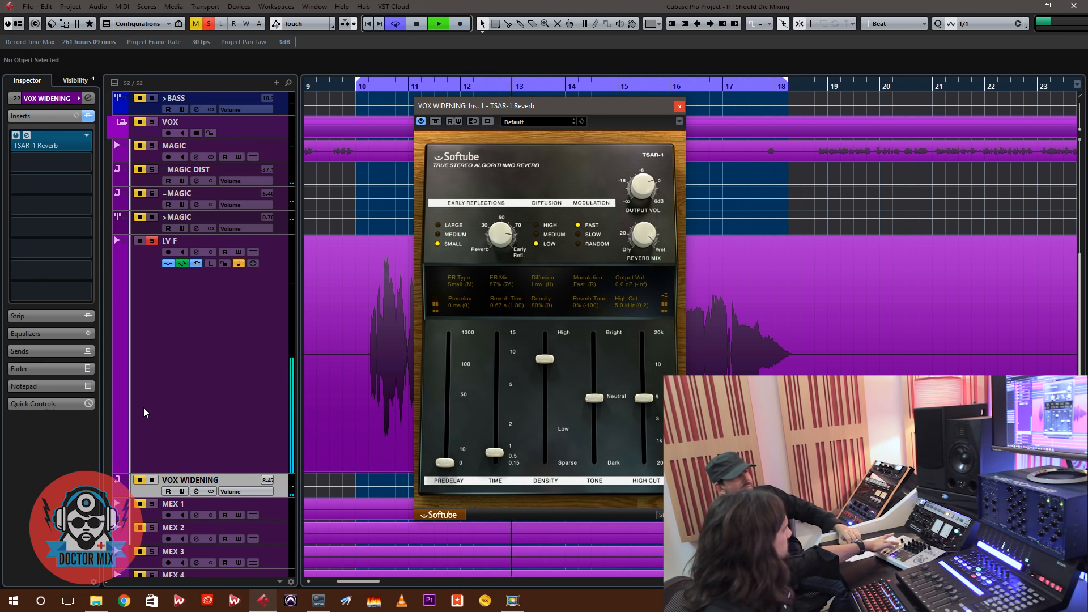
pyautogui.press('space')
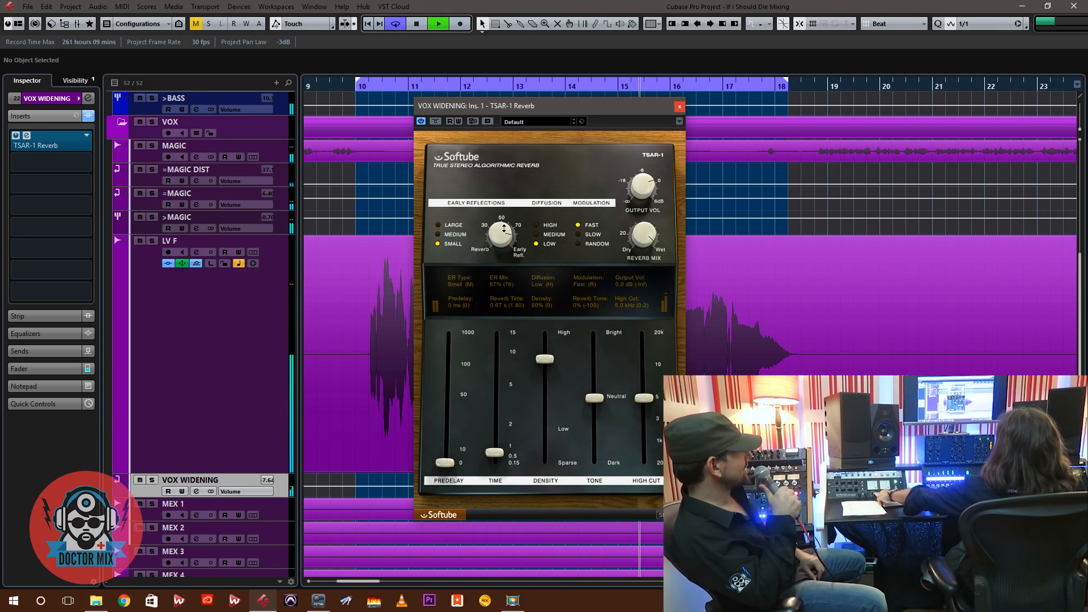
# Step: Raise the TSAR-1 ER mix to 100% for comparison and bring it back to about 81%
pyautogui.moveTo(504, 228); pyautogui.dragTo(498, 207)
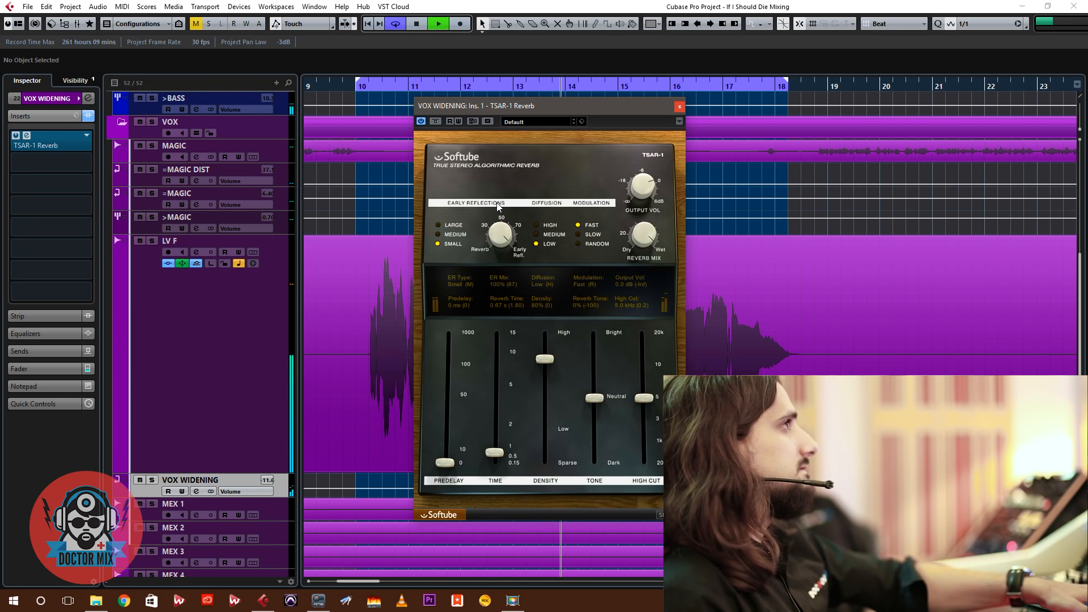
pyautogui.moveTo(500, 238); pyautogui.dragTo(497, 280)
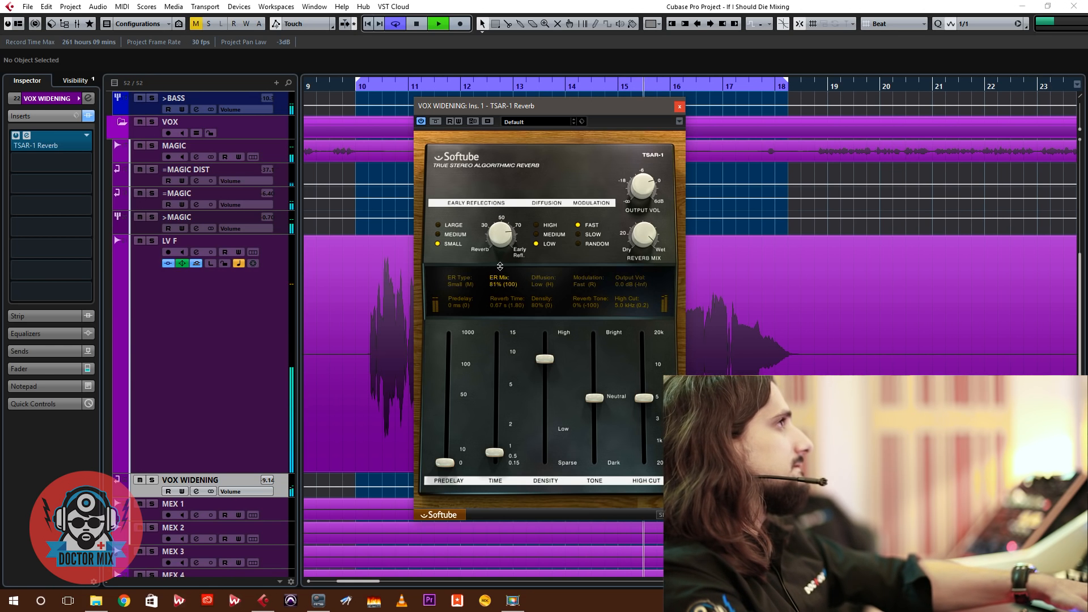